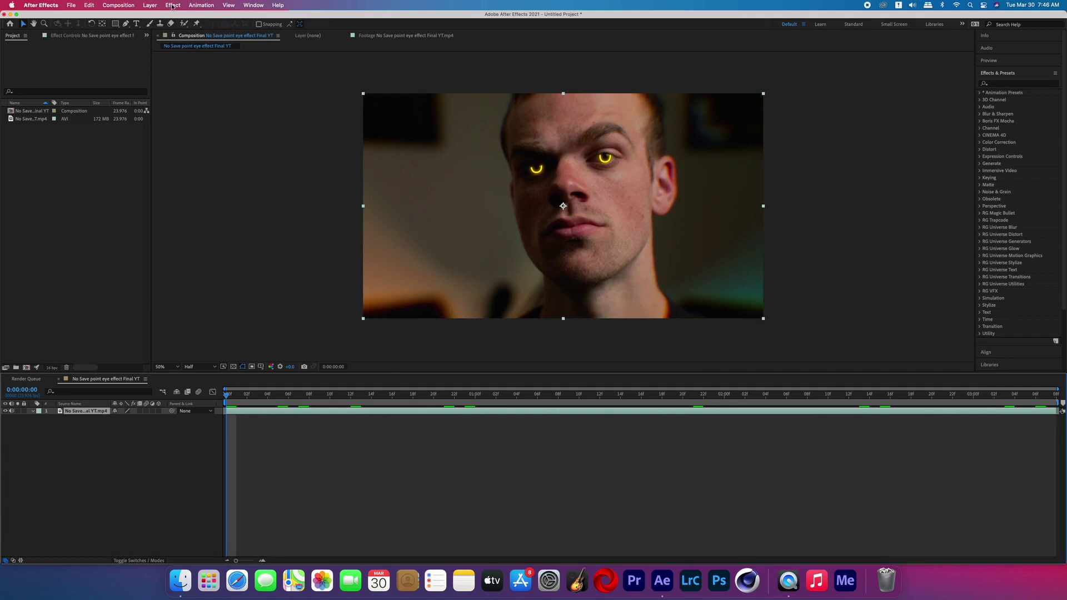
Open Layer > Auto-trace for the face footage layer
{"action": "left_click", "coordinate": [150, 5]}
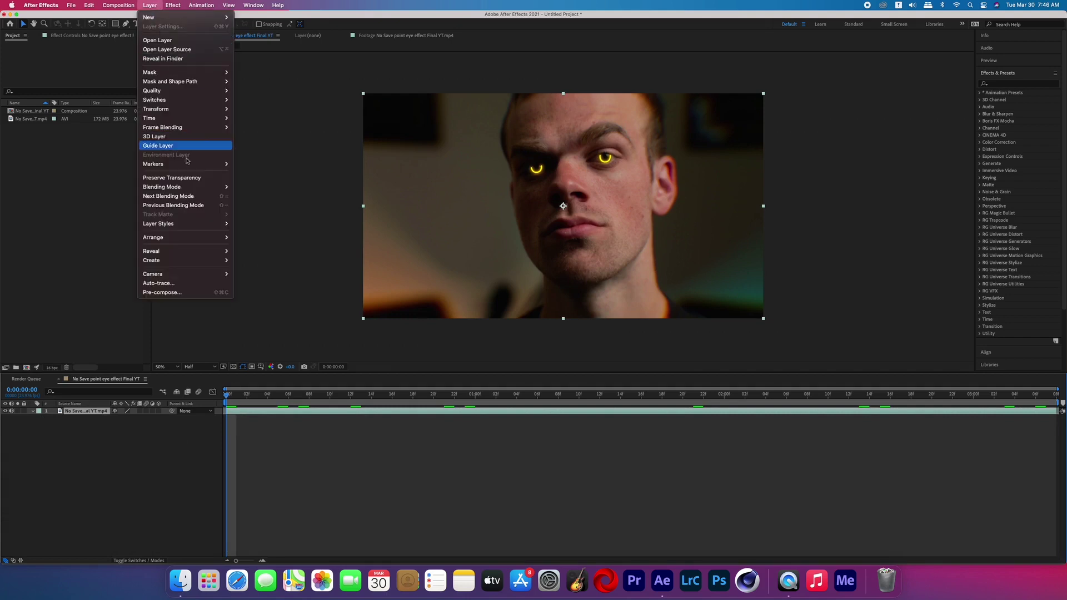
{"action": "left_click", "coordinate": [184, 284]}
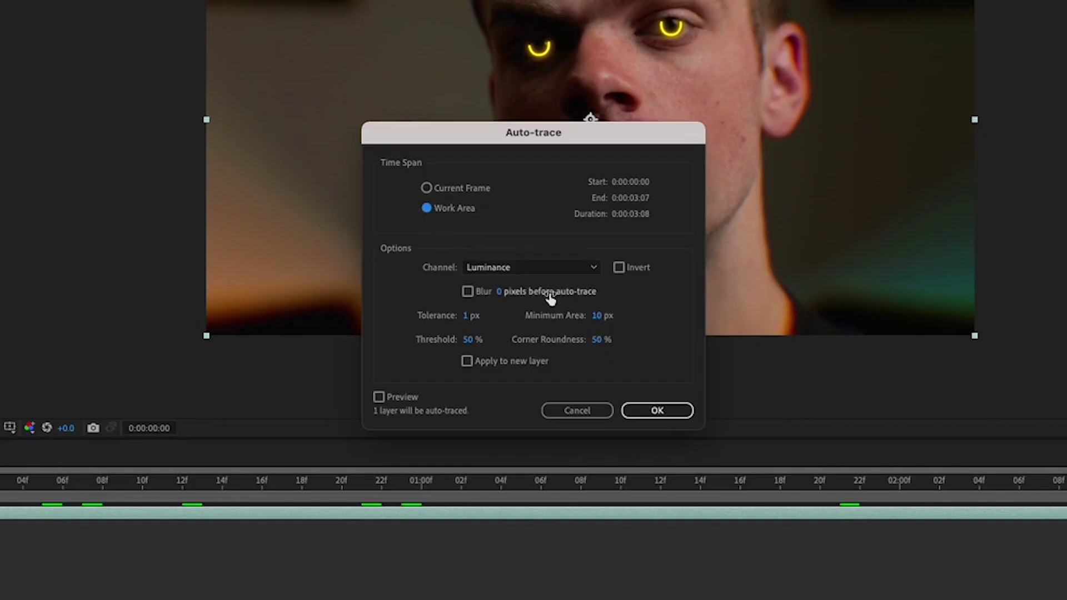
Auto-trace the face clip over the Work Area using Luminance at 50% threshold
{"action": "left_click", "coordinate": [658, 411]}
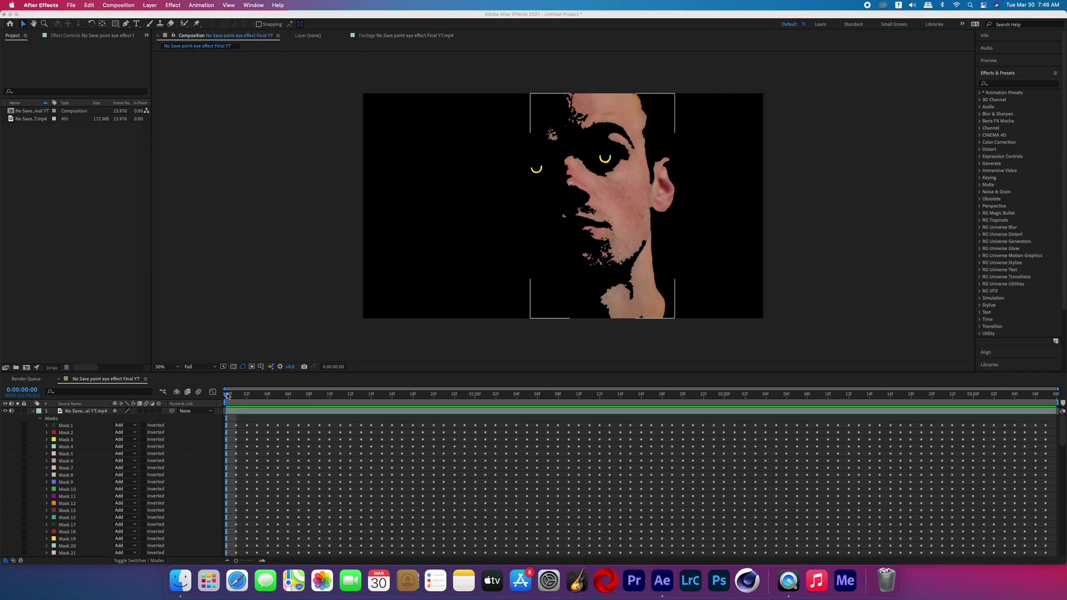
{"action": "left_click", "coordinate": [228, 395]}
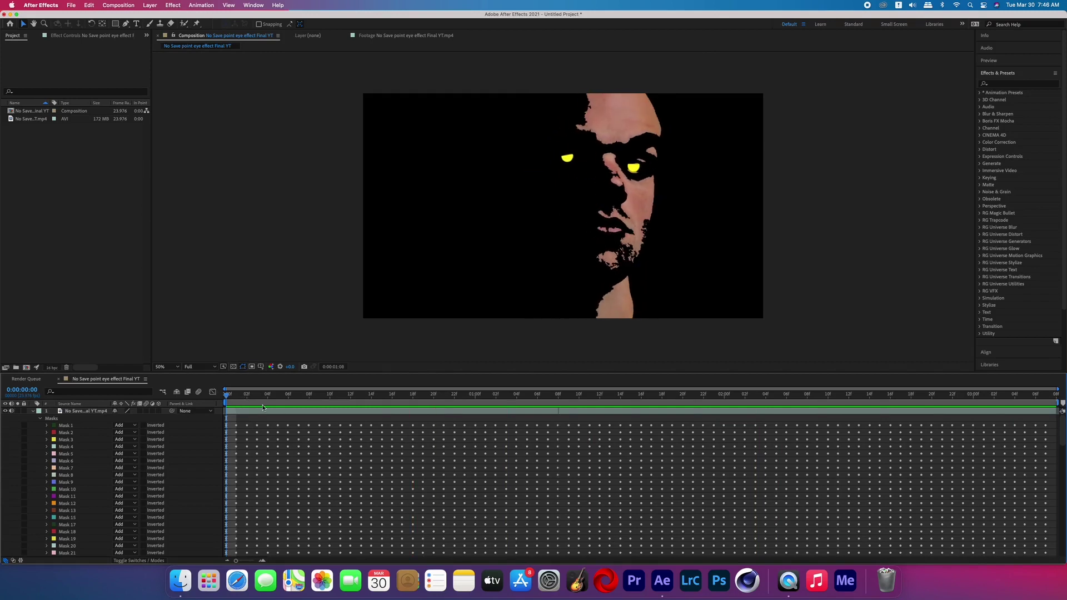
Return the playhead to 0 and set the traced masks' mode to Subtract
{"action": "left_click_drag", "start_coordinate": [240, 396], "coordinate": [227, 395]}
{"action": "left_click", "coordinate": [84, 411]}
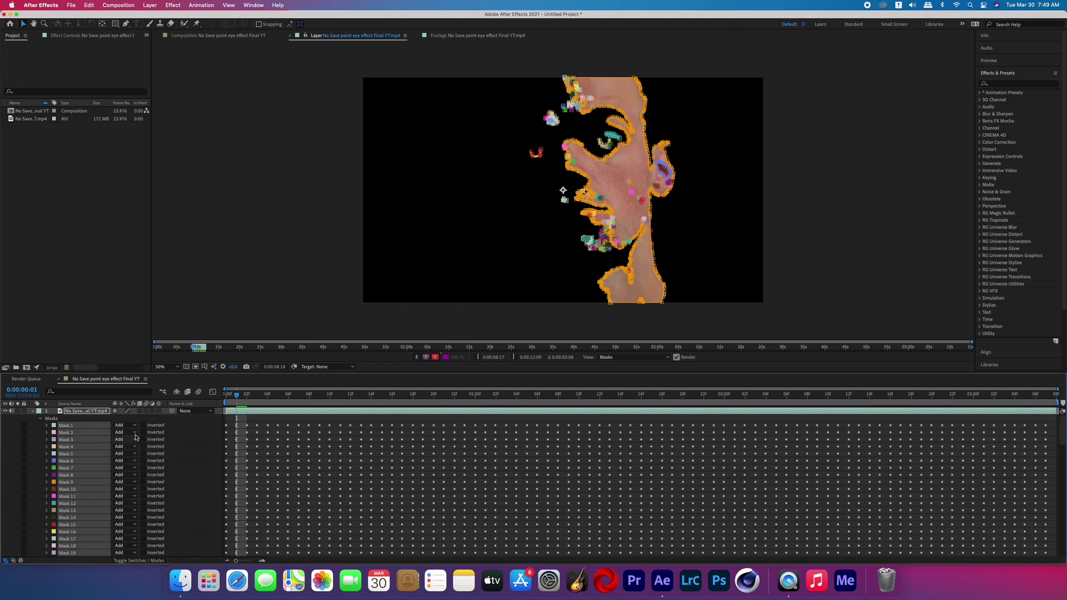
{"action": "left_click", "coordinate": [134, 426]}
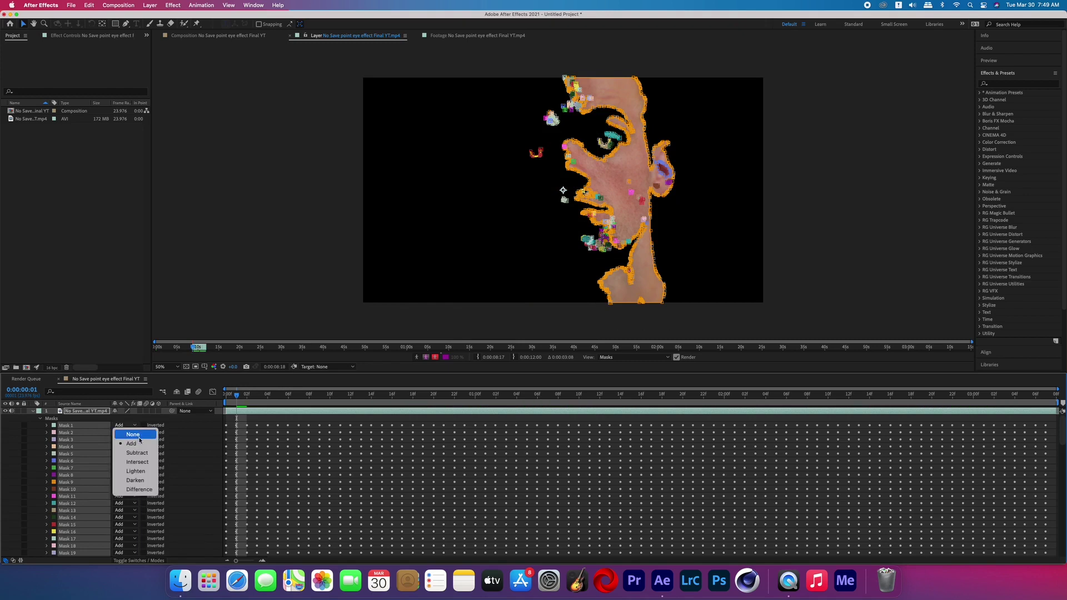
{"action": "left_click", "coordinate": [144, 454]}
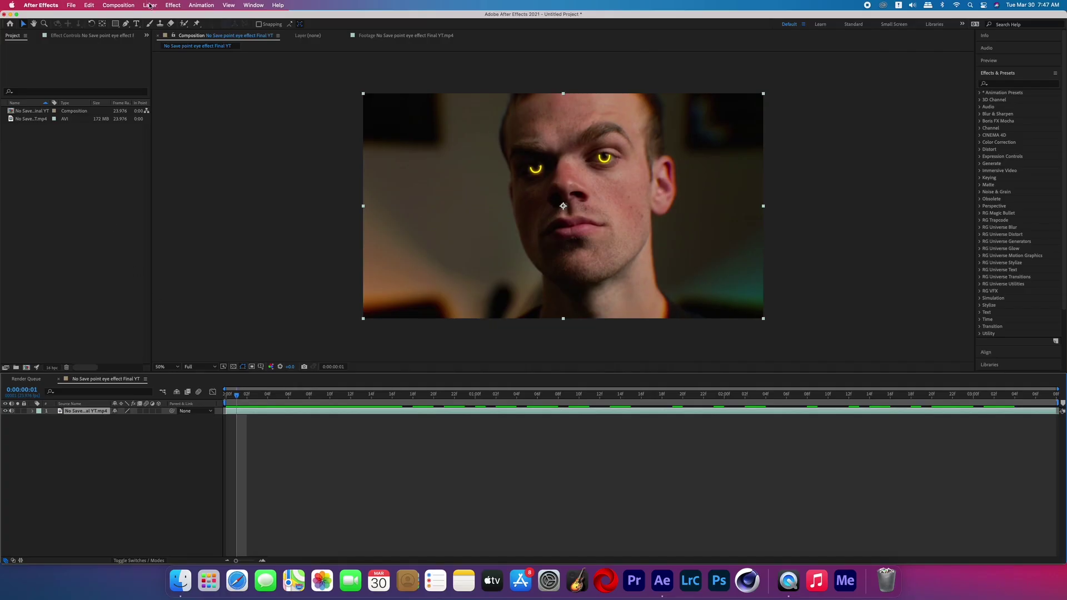
Re-run auto-trace on the face clip at 84% Threshold to outline only the glowing eyes
{"action": "left_click", "coordinate": [149, 5]}
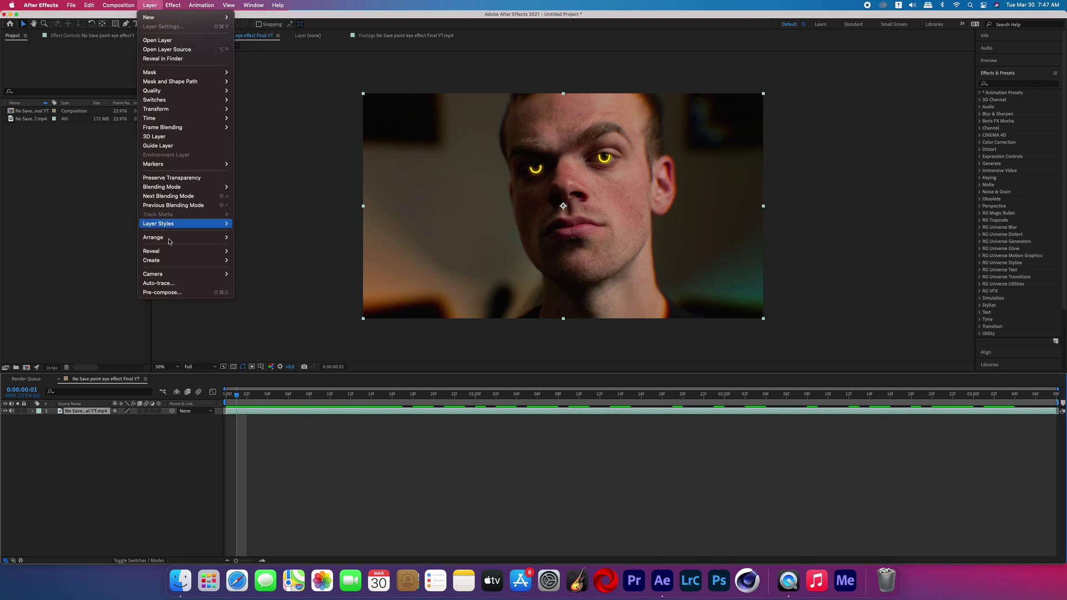
{"action": "left_click", "coordinate": [170, 283]}
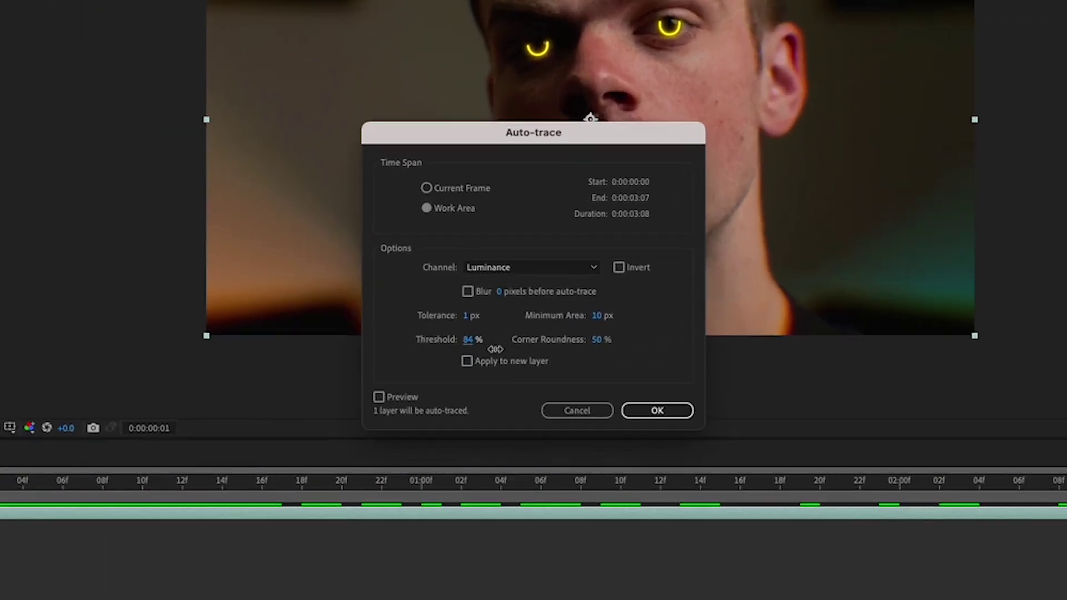
{"action": "left_click", "coordinate": [656, 410]}
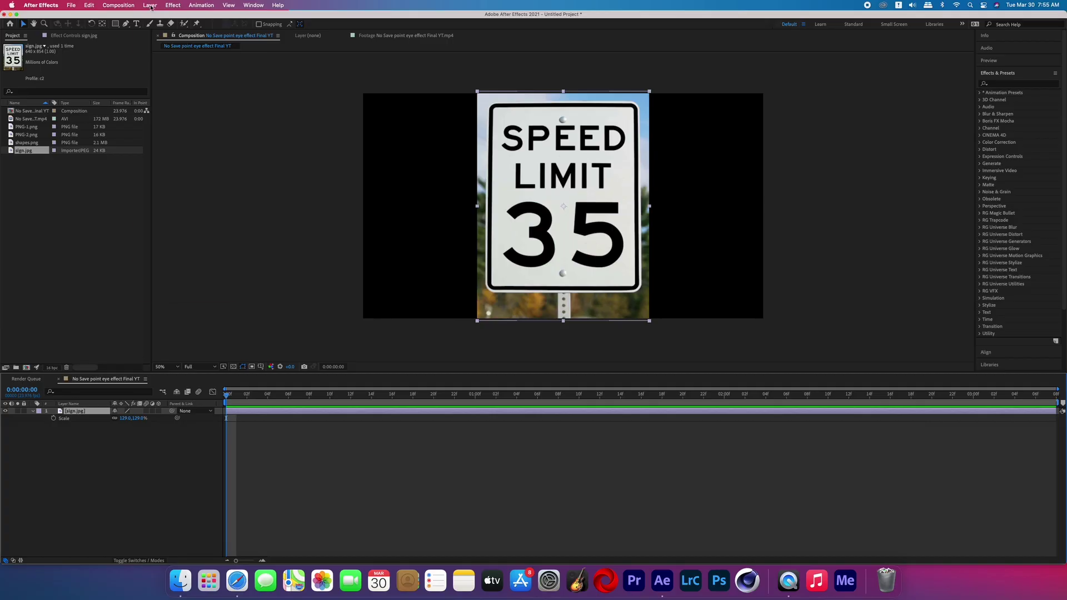
Open Layer > Auto-trace for the sign.jpg layer
{"action": "left_click", "coordinate": [150, 5]}
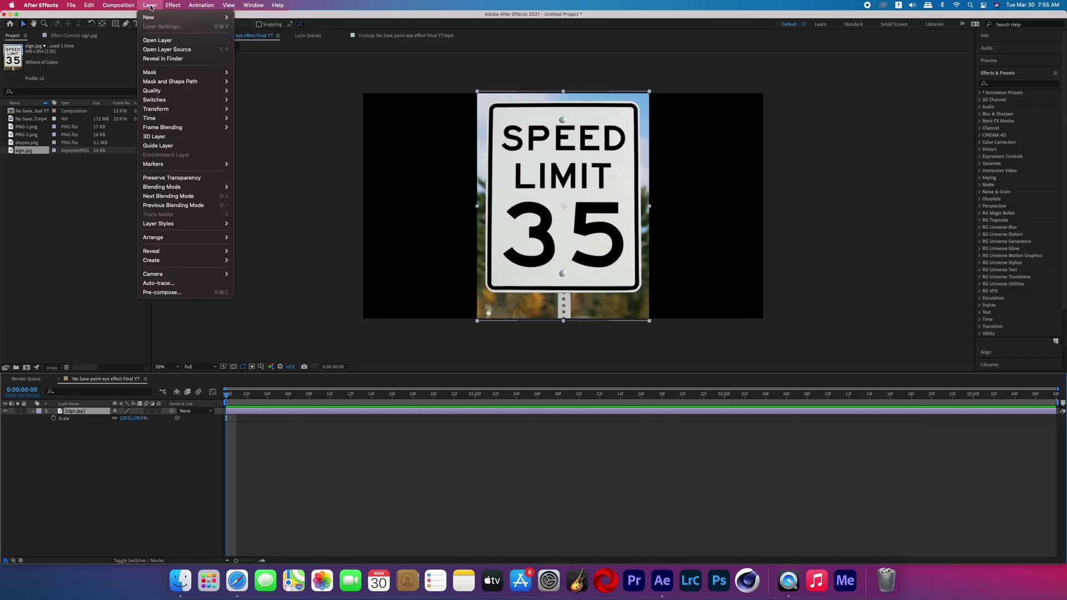
{"action": "left_click", "coordinate": [161, 283]}
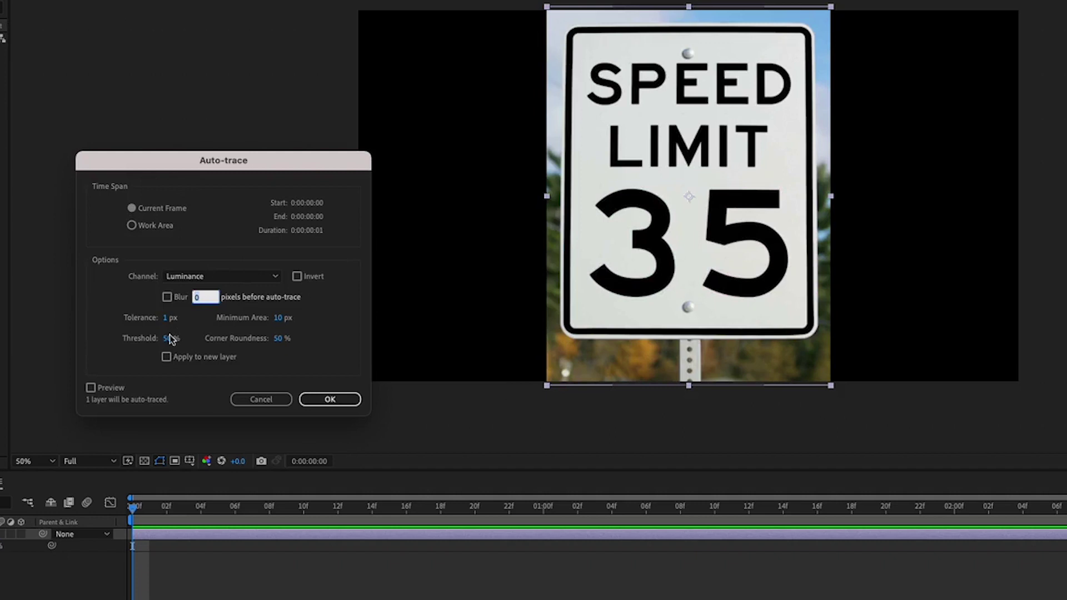
Preview the traced outlines on the sign, then trace it into masks
{"action": "left_click", "coordinate": [92, 388]}
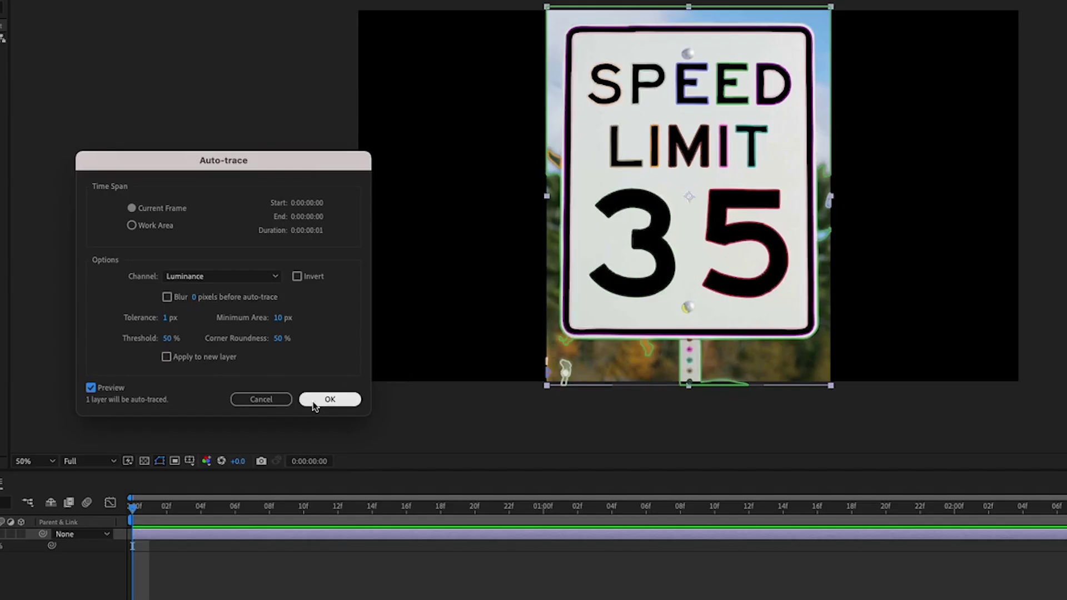
{"action": "left_click", "coordinate": [314, 401]}
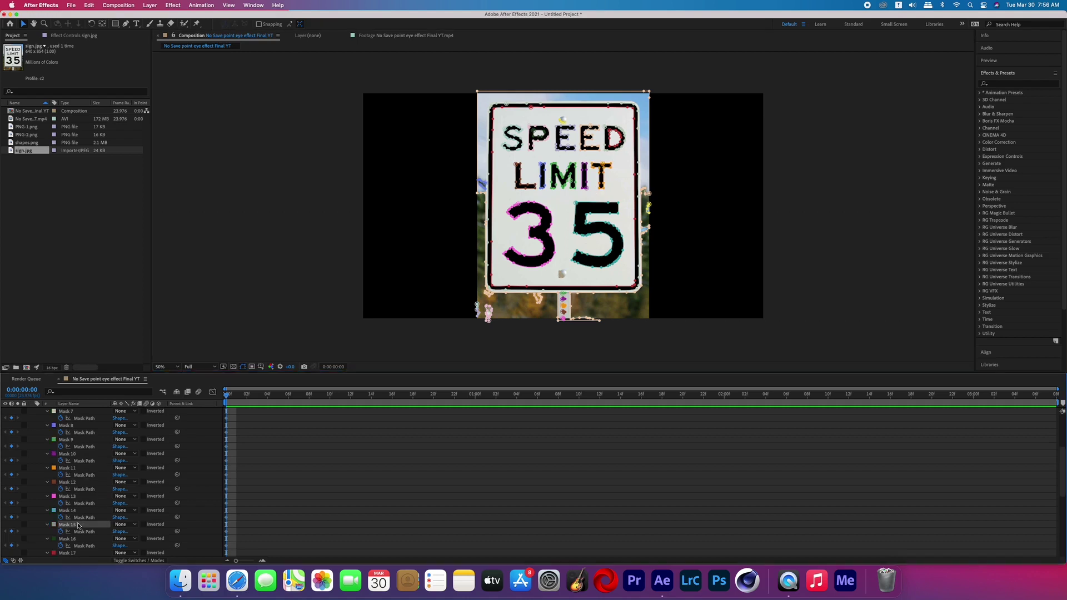
Delete the stray Mask 26 and Mask 27 on the pole and scrub to check later frames
{"action": "double_click", "coordinate": [73, 528]}
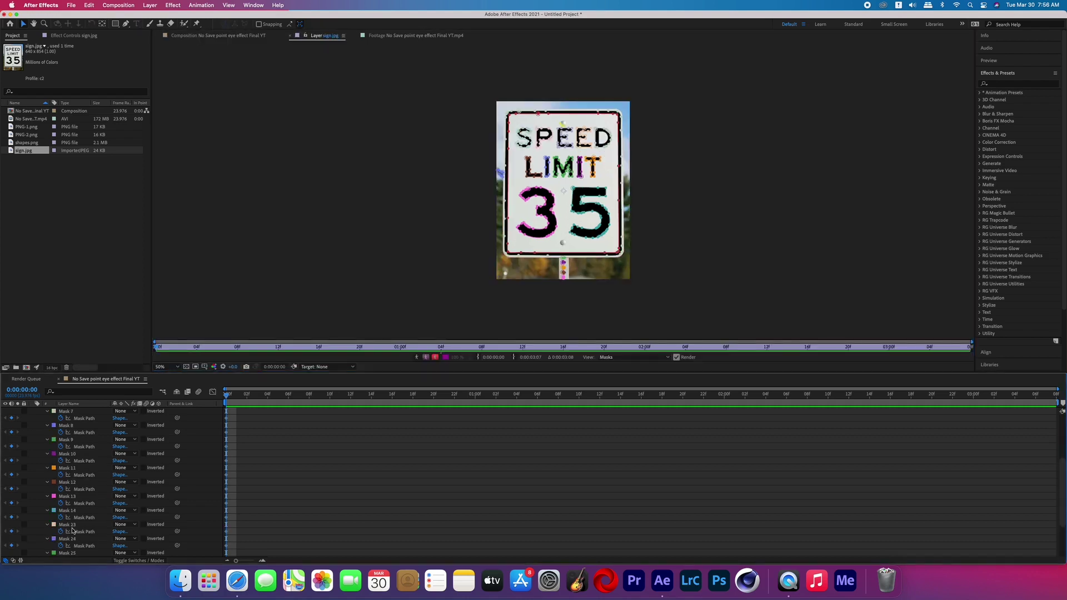
{"action": "key", "text": "Delete"}
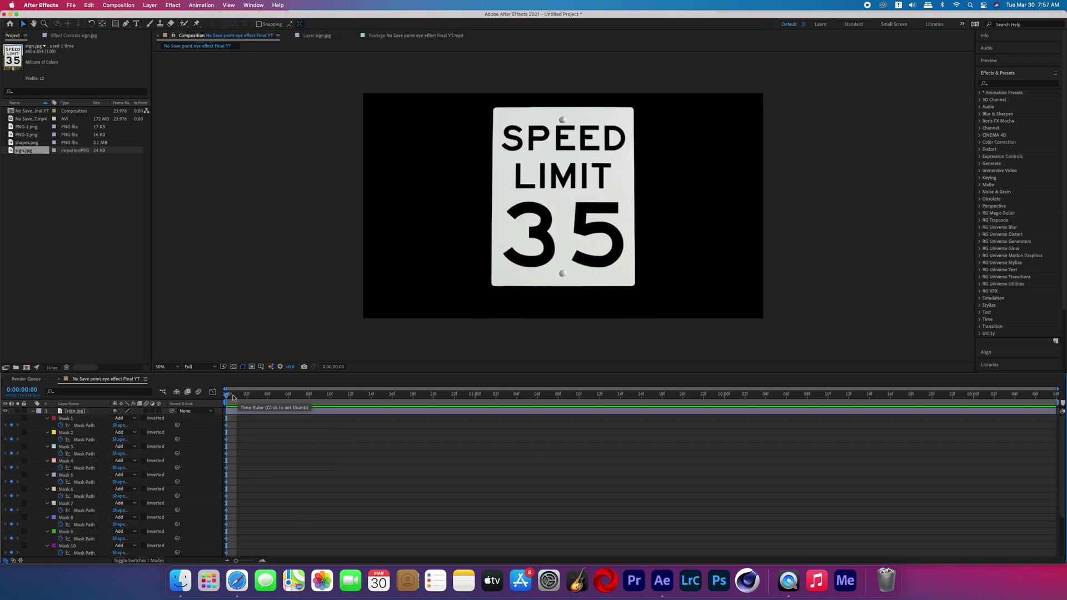
{"action": "left_click_drag", "start_coordinate": [233, 397], "coordinate": [355, 396]}
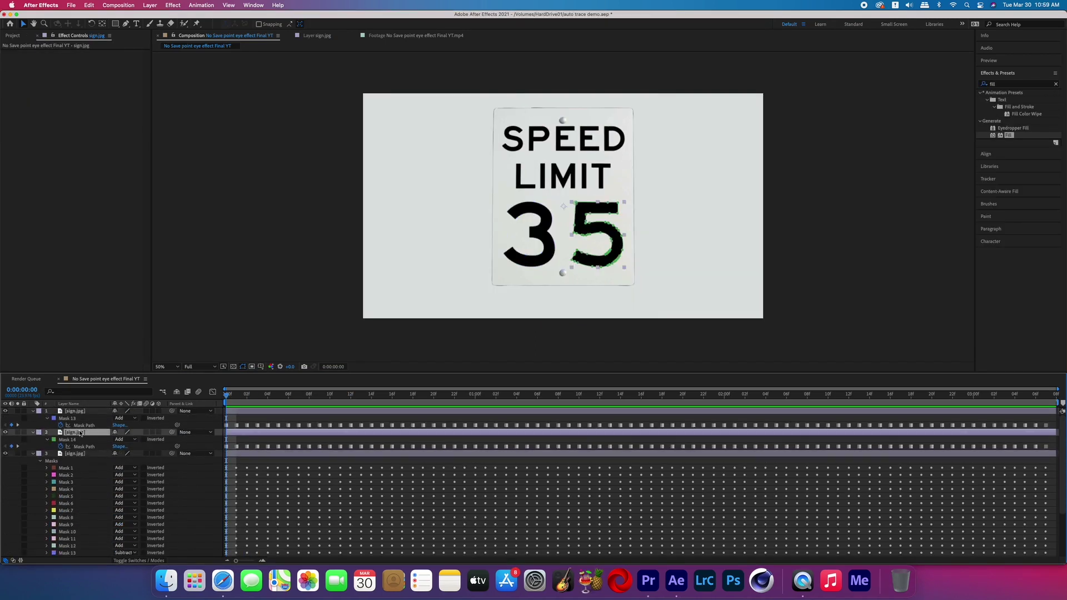
Duplicate the traced 5 layer, slide the copy right, and scale both 5s to 108%
{"action": "key", "text": "p"}
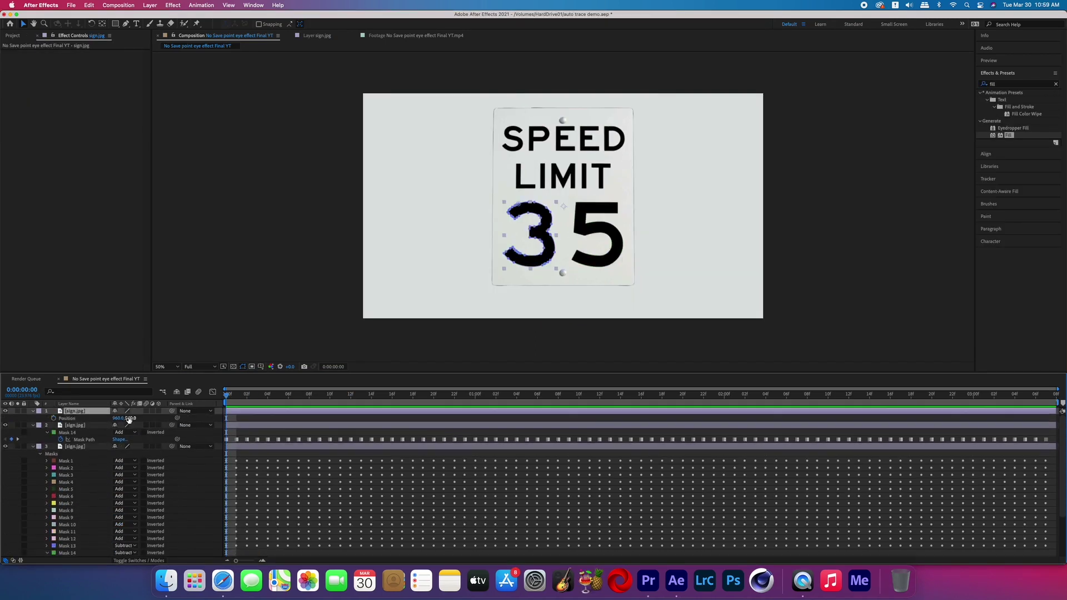
{"action": "key", "text": "ctrl+d"}
{"action": "mouse_move", "coordinate": [123, 431]}
{"action": "left_mouse_down"}
{"action": "mouse_move", "coordinate": [159, 431]}
{"action": "mouse_move", "coordinate": [139, 446]}
{"action": "mouse_move", "coordinate": [134, 432]}
{"action": "left_mouse_up"}
{"action": "left_click", "coordinate": [75, 439], "text": "shift"}
{"action": "key", "text": "s"}
Adjust the 5 layers' Position values beside the 3 and play back the 355 sign
{"action": "left_click", "coordinate": [73, 411]}
{"action": "left_click", "coordinate": [86, 425]}
{"action": "key", "text": "p"}
{"action": "left_click", "coordinate": [78, 442]}
{"action": "key", "text": "p"}
{"action": "key", "text": "ctrl+a"}
{"action": "key", "text": "space"}
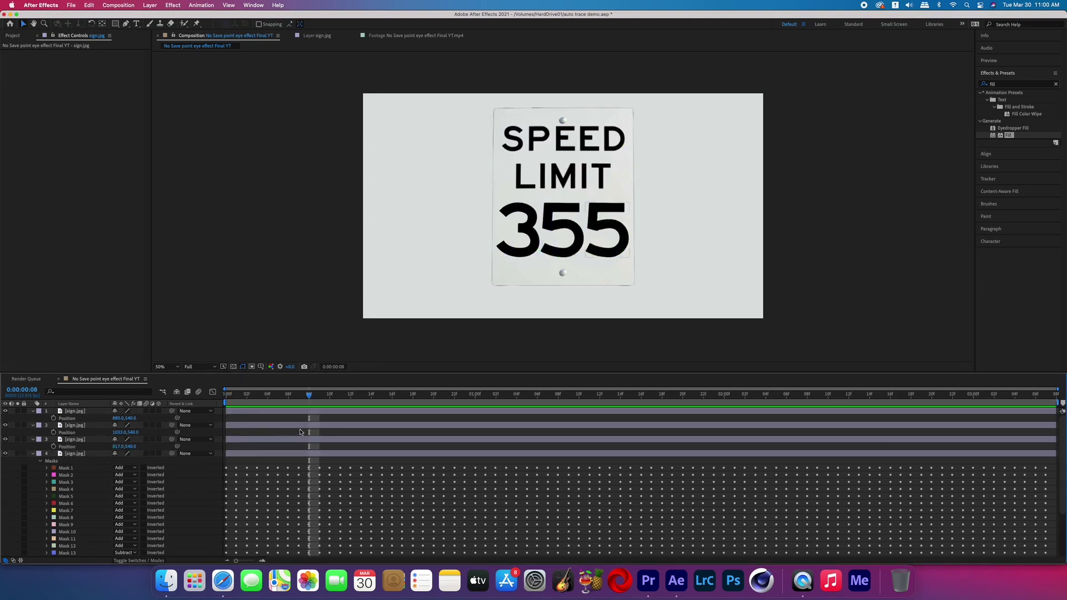